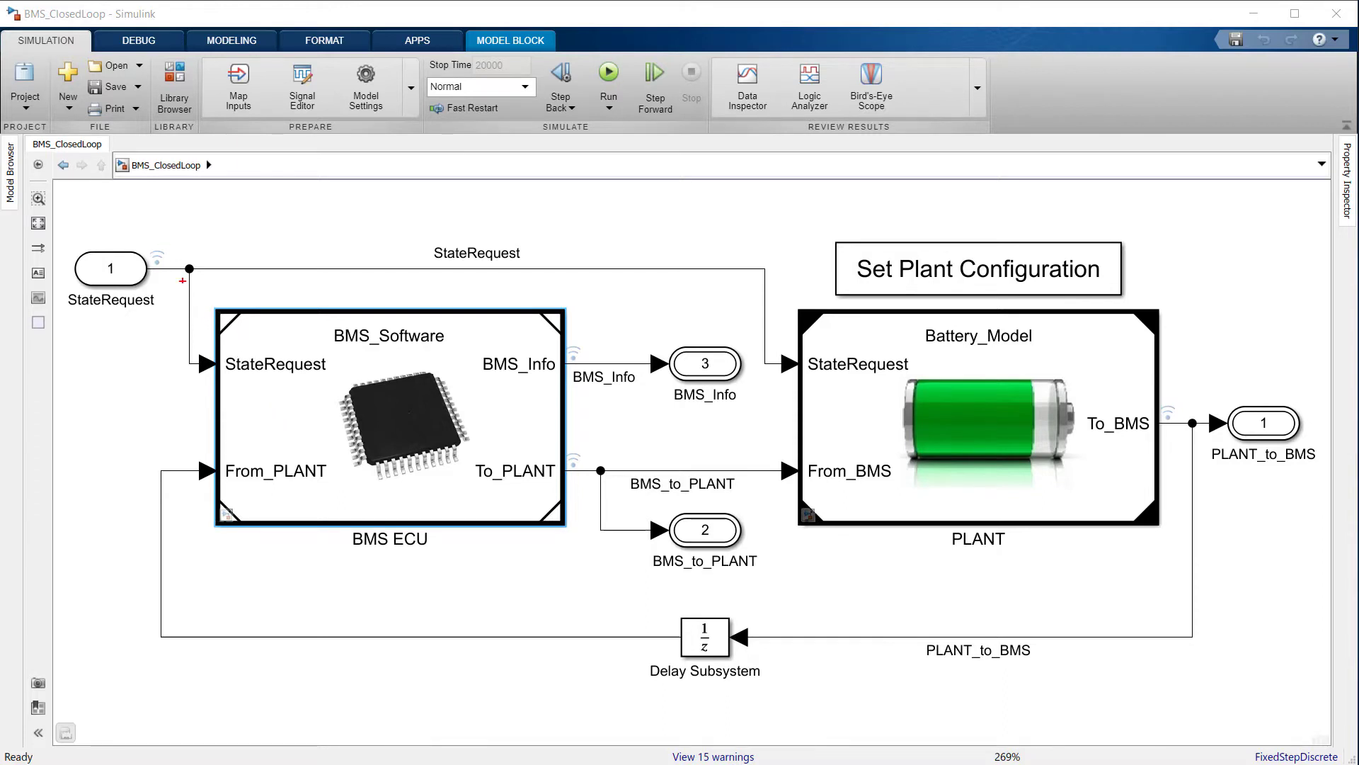
- Select the BMS ECU block in the BMS_ClosedLoop model
left_click_drag(184, 281, 589, 576)
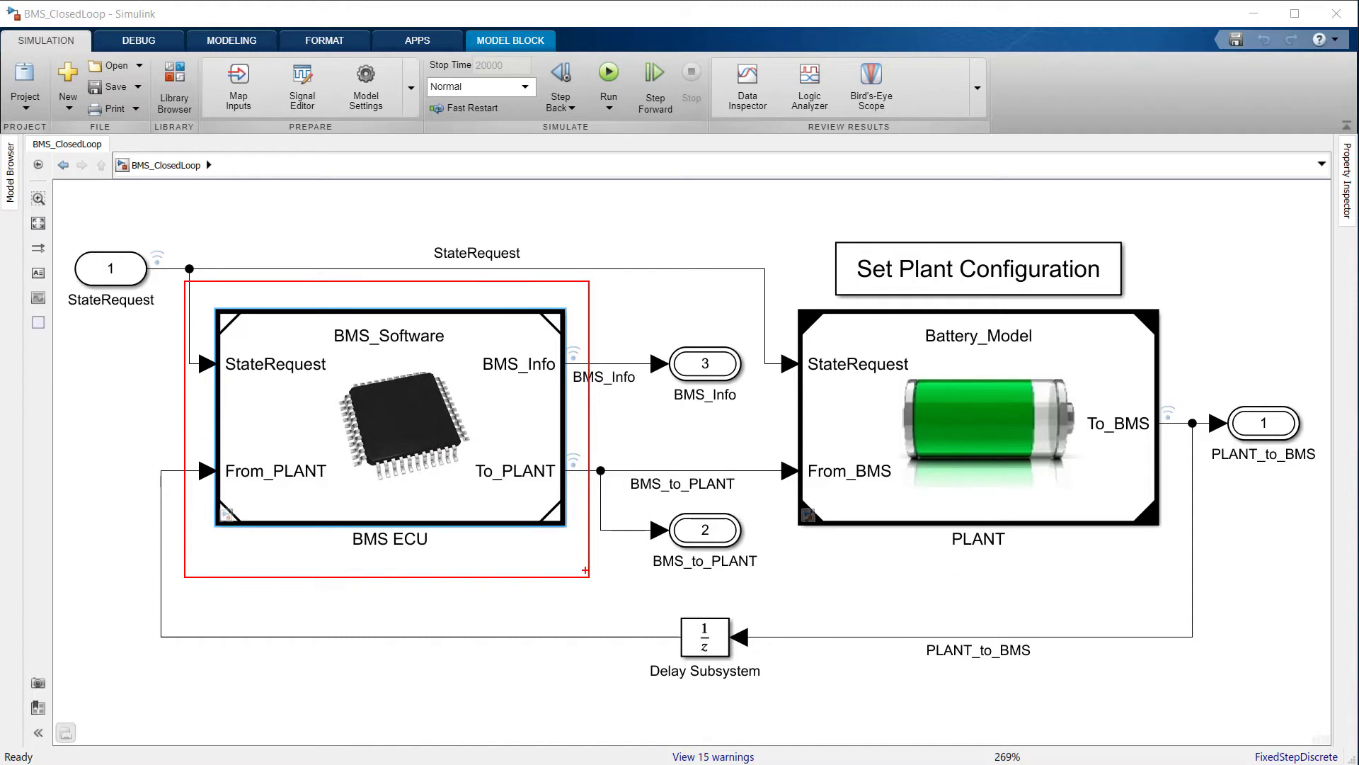
left_click_drag(586, 570, 585, 570)
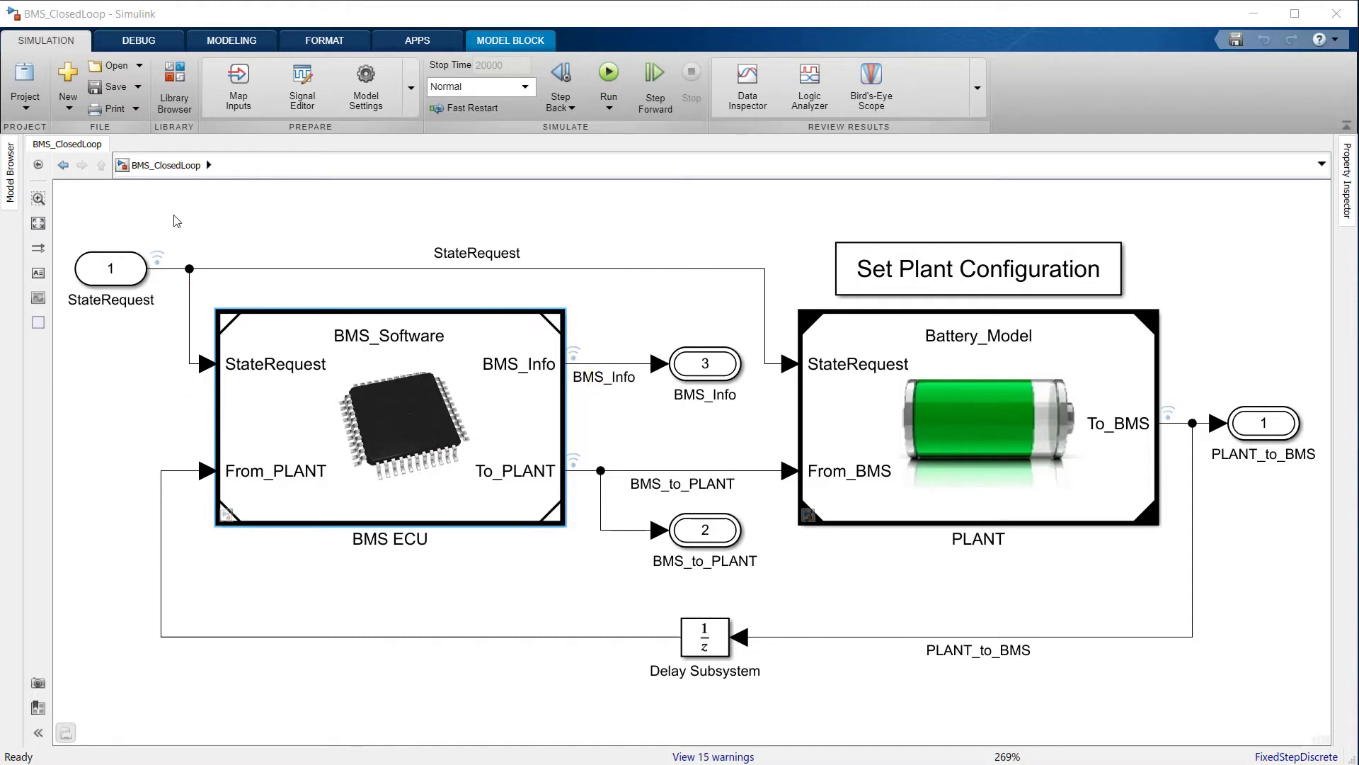
double_click(321, 369)
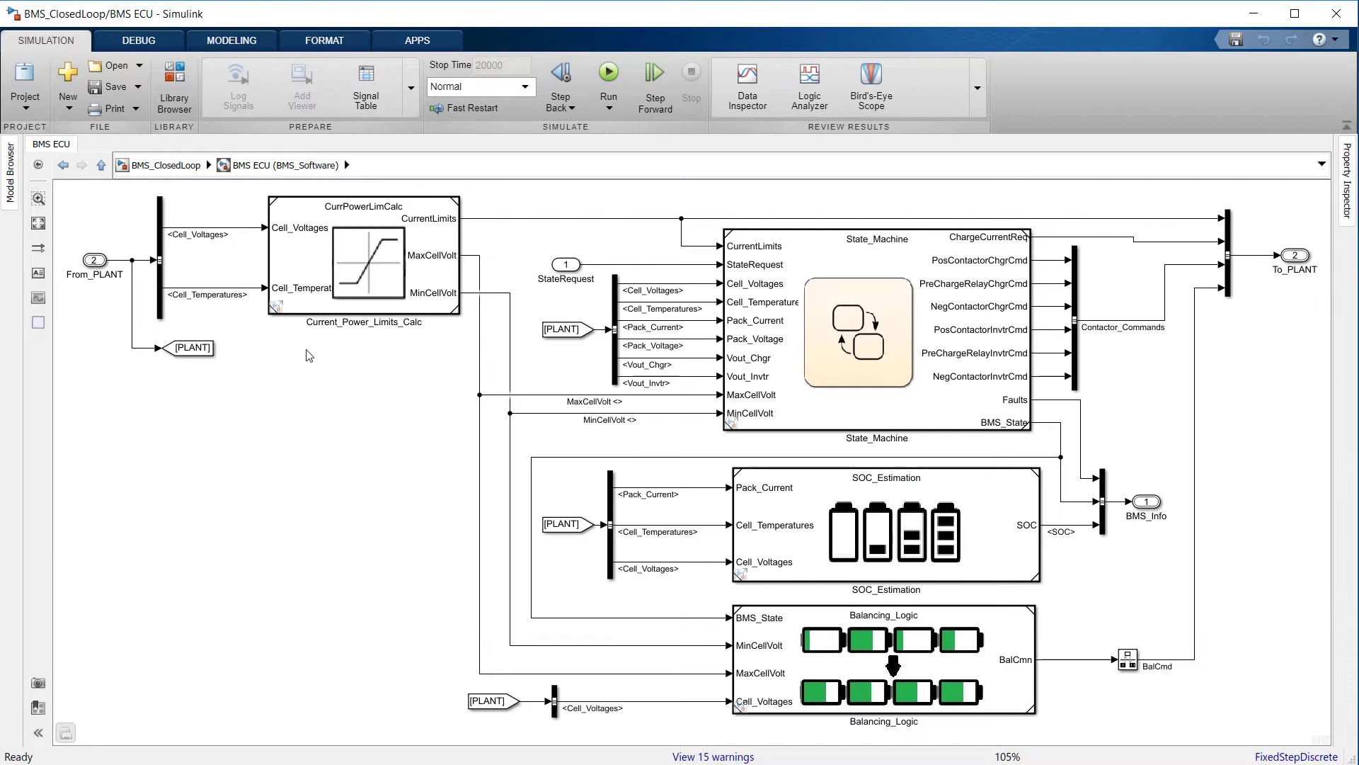
left_click_drag(235, 178, 500, 348)
- Open Current_Power_Limits_Calc to show the highT_DCH, highT_CH, lowT_DCH and lowT_CH flags
double_click(278, 260)
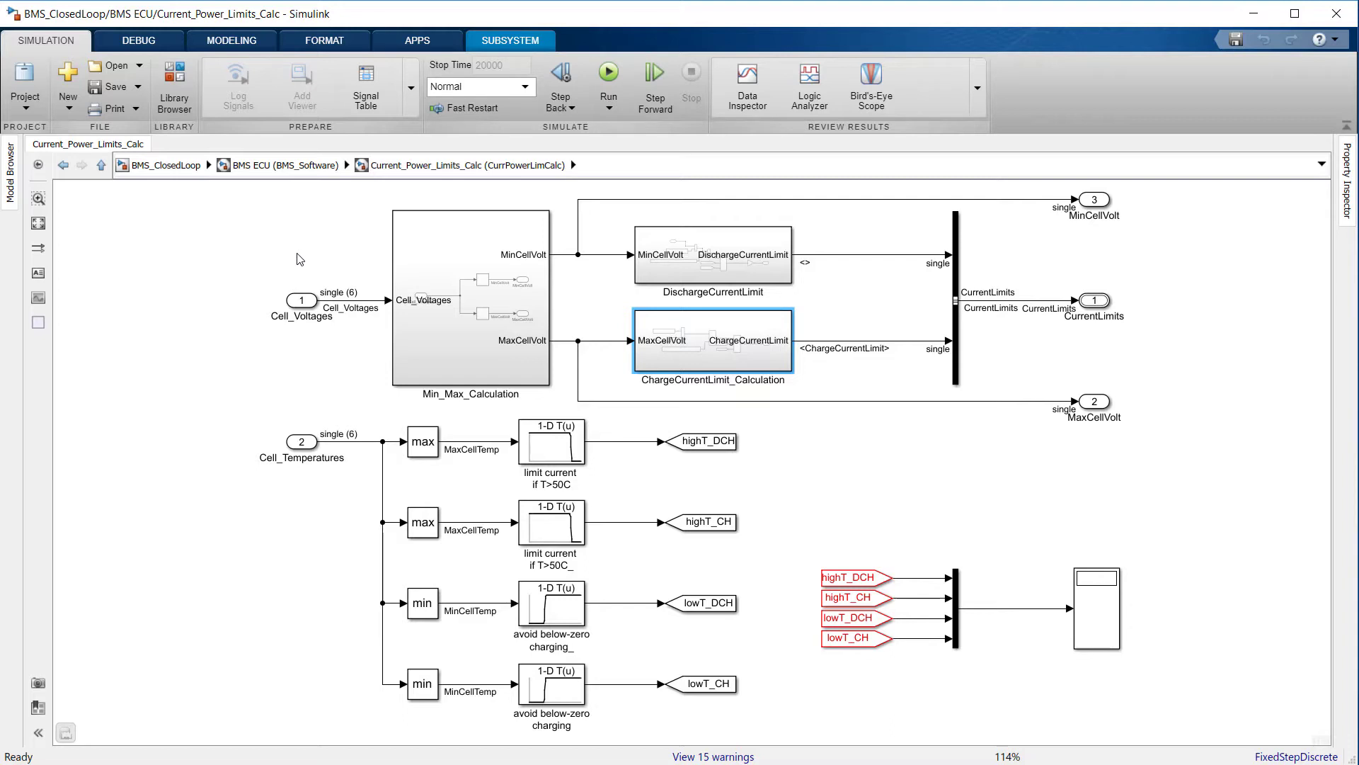
- Inside DischargeCurrentLimit, highlight the product block, then leave the subsystem
double_click(727, 264)
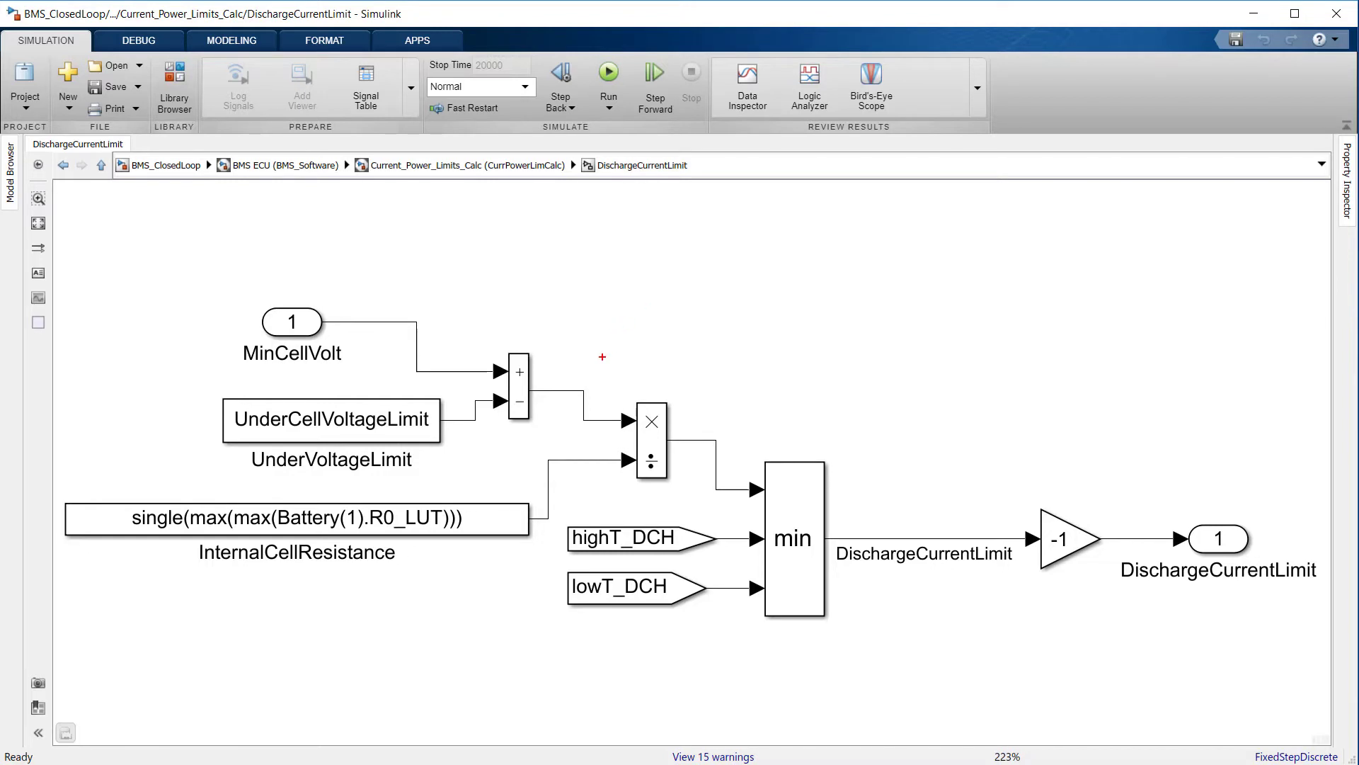
left_click_drag(602, 363, 692, 504)
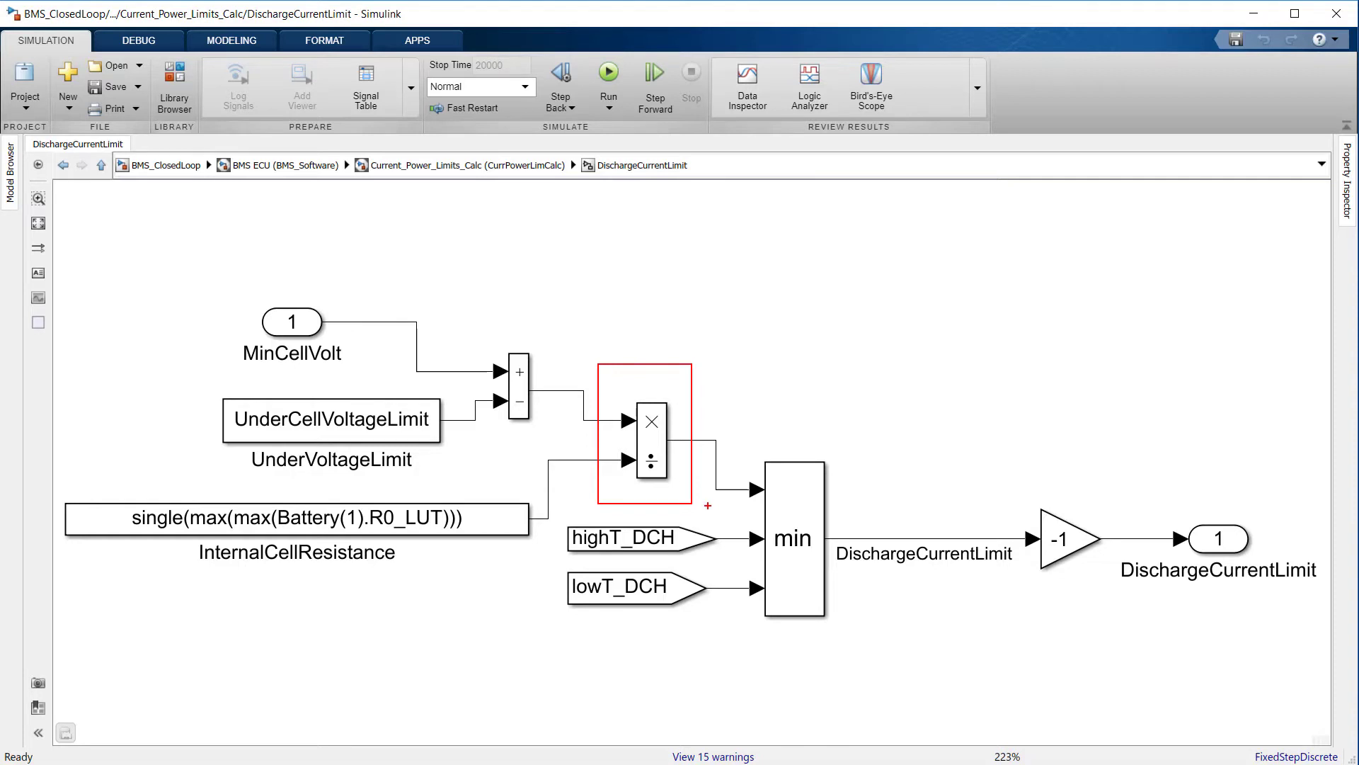
key("Escape")
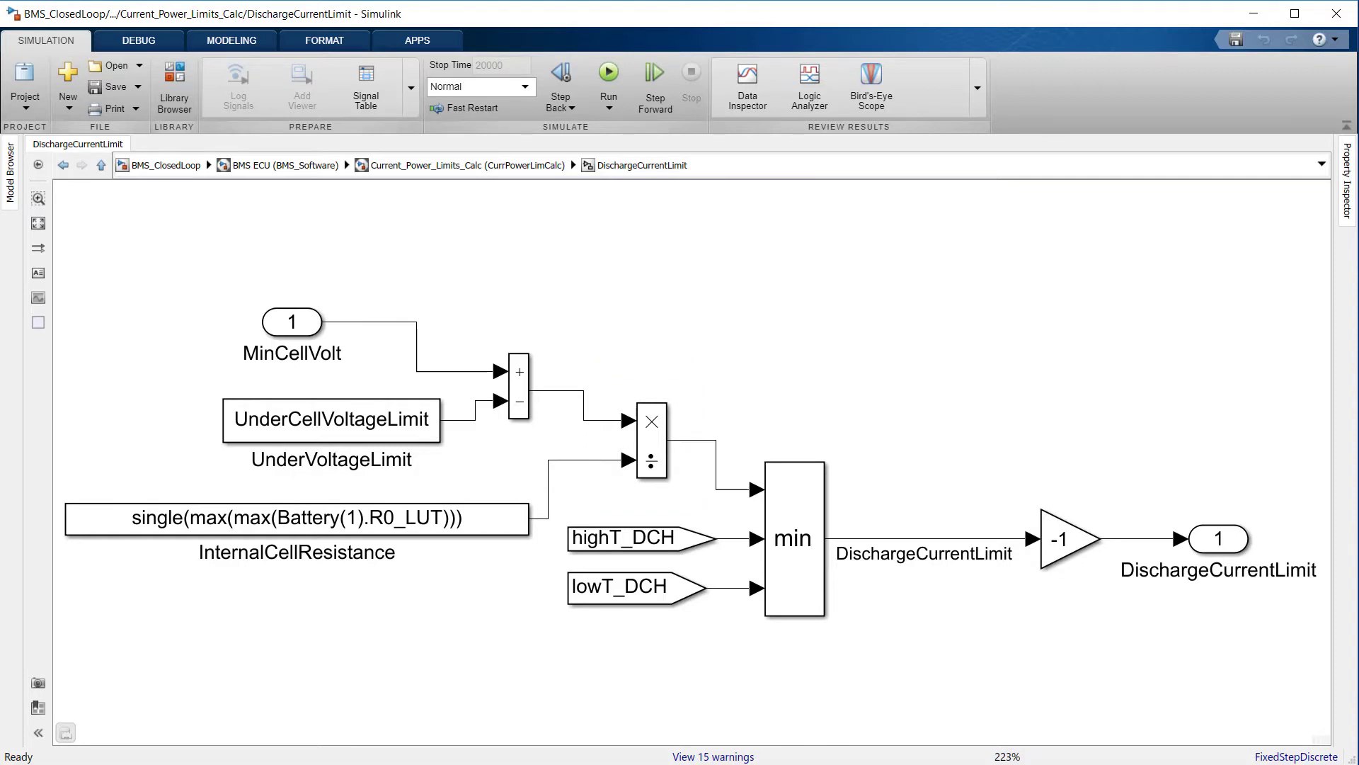
- Return to Current_Power_Limits_Calc and highlight the four temperature lookup tables
key("Escape")
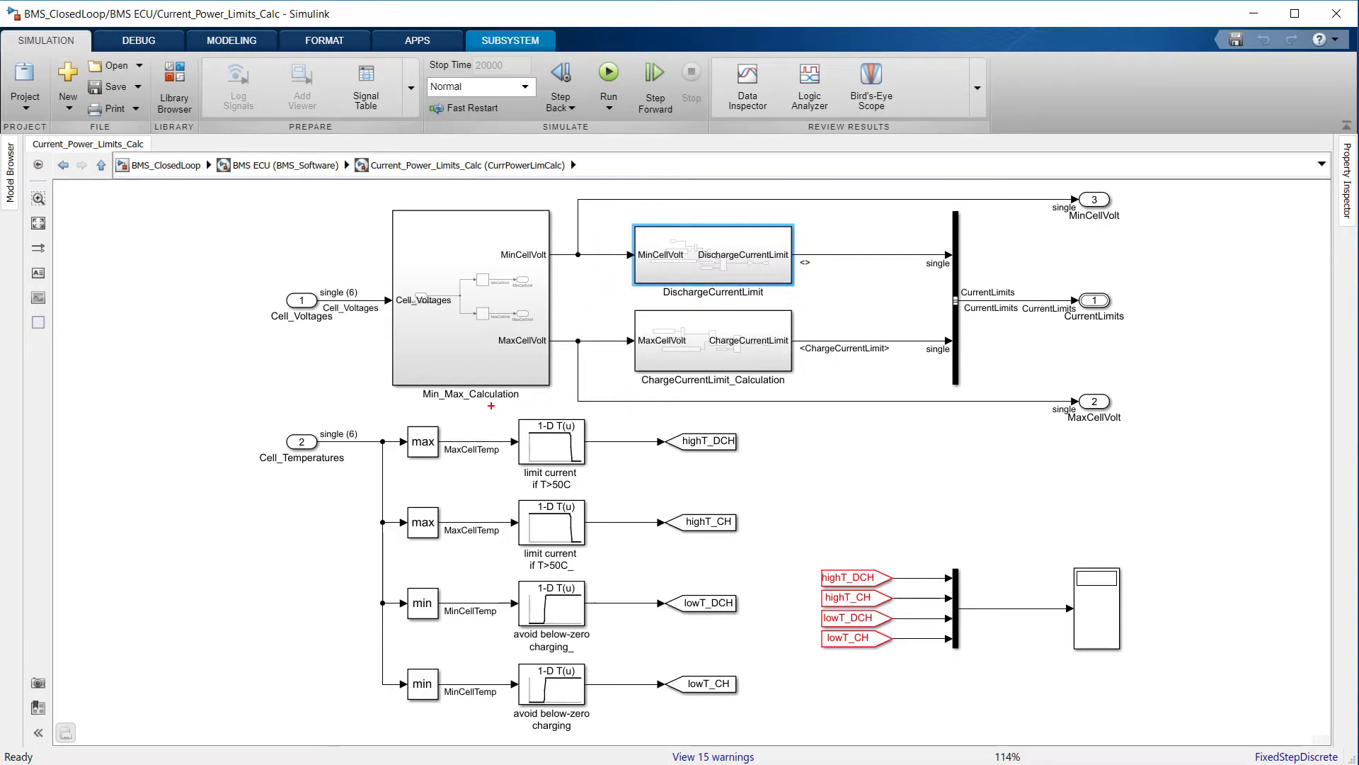
left_click_drag(492, 406, 623, 739)
- Reopen DischargeCurrentLimit and highlight the min block combining the current limits
double_click(694, 248)
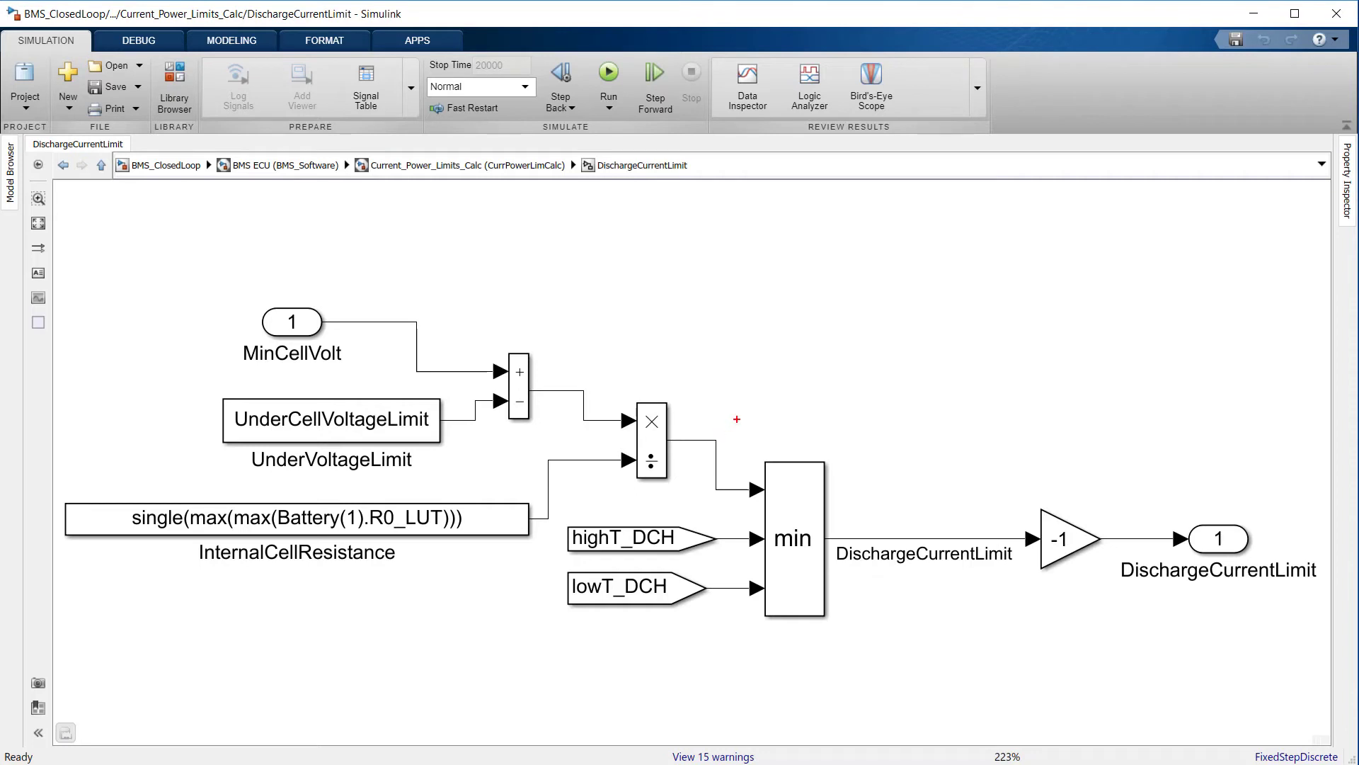
left_click_drag(737, 419, 853, 650)
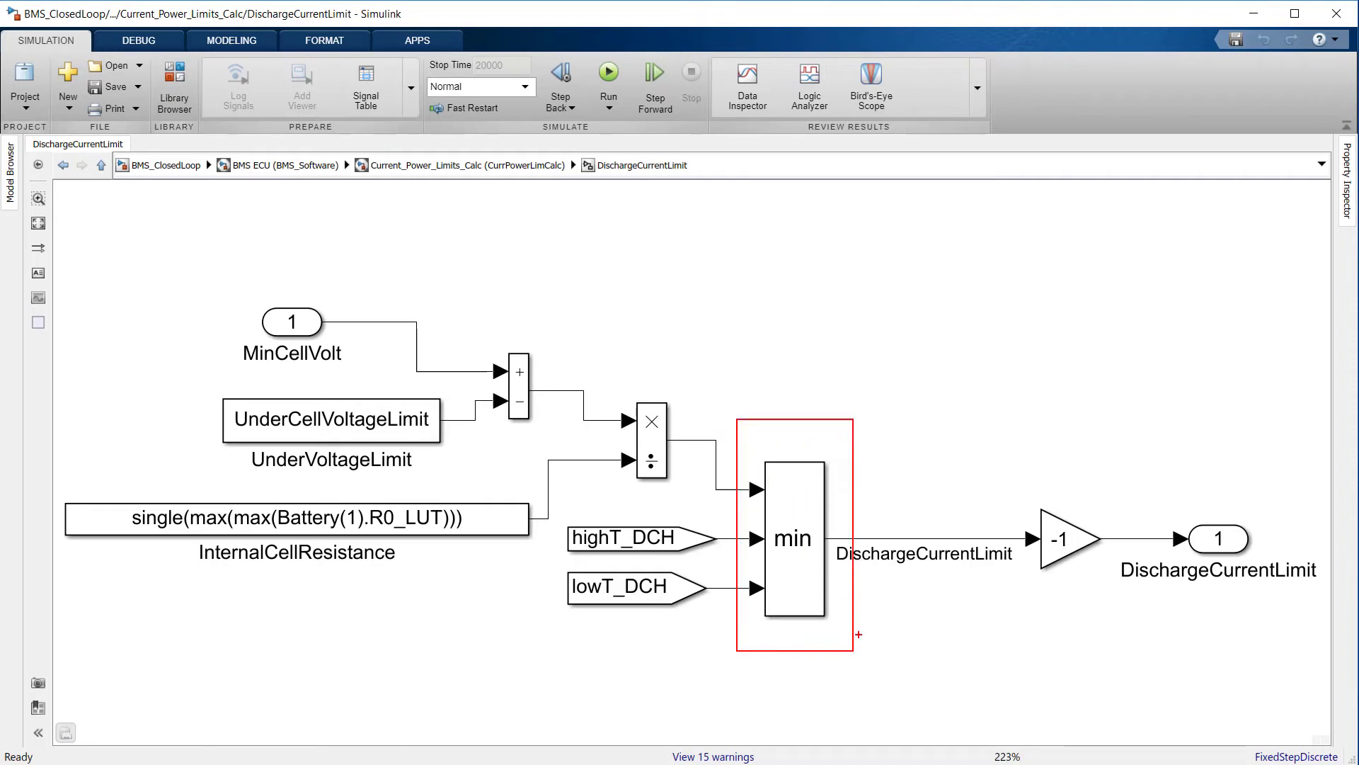
left_click_drag(858, 634, 858, 634)
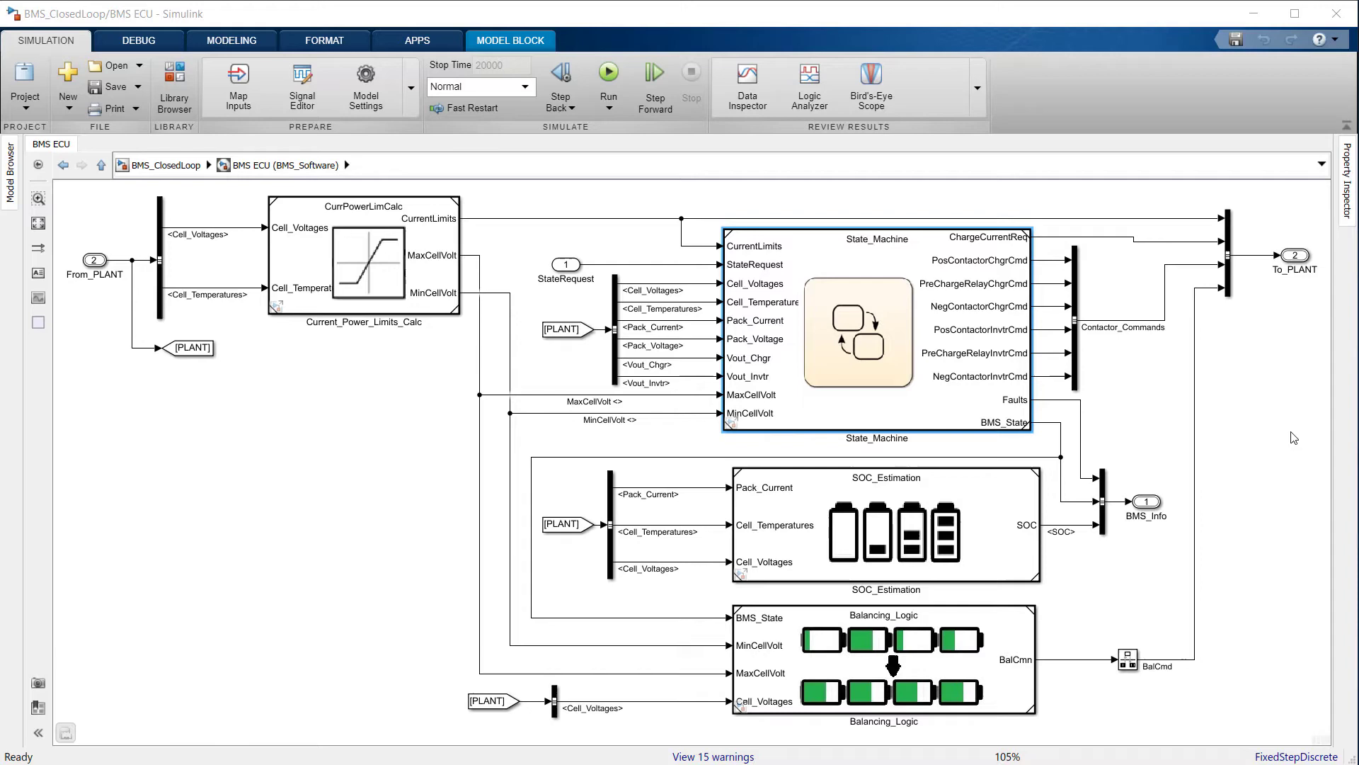
- Open State_Machine to show the chart's ten inputs and nine command outputs
double_click(897, 319)
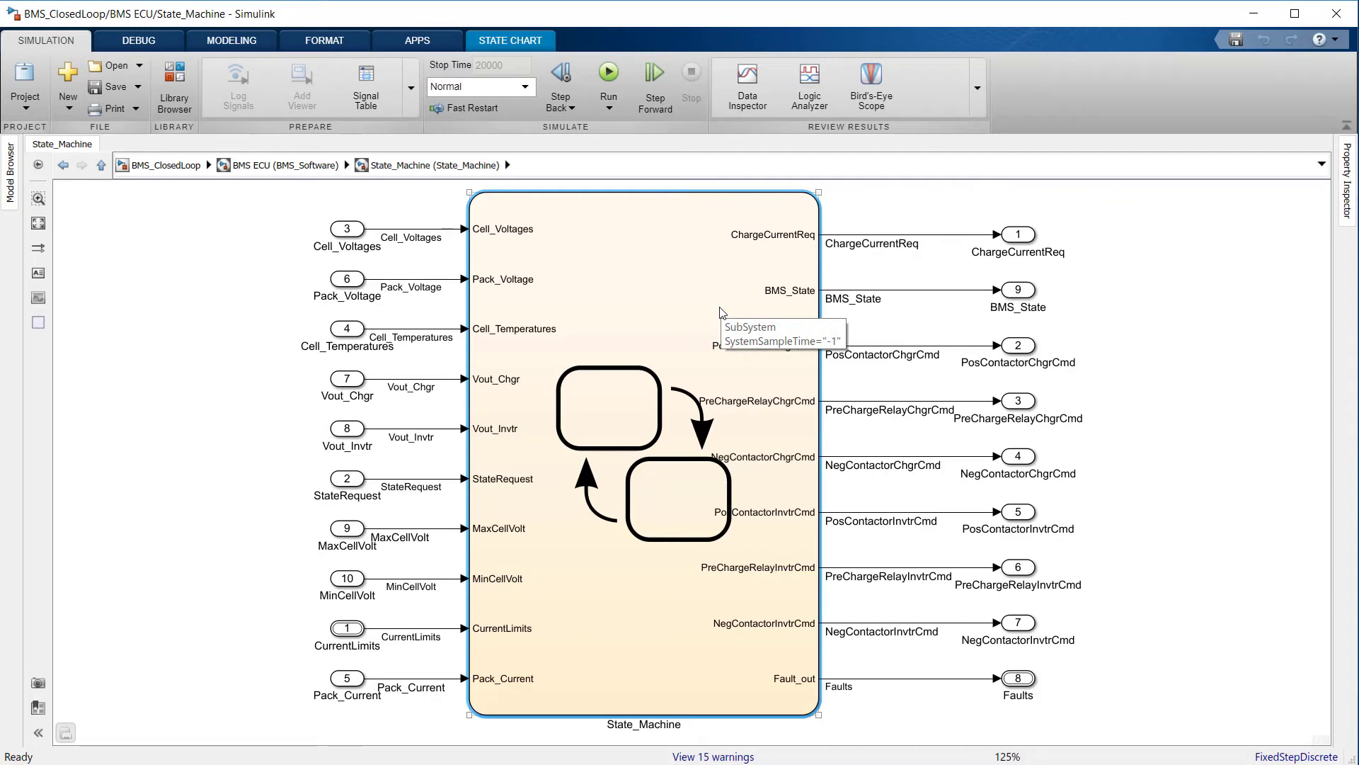
- Open the Stateflow chart, select MainStateMachine and zoom in to 100%
double_click(721, 312)
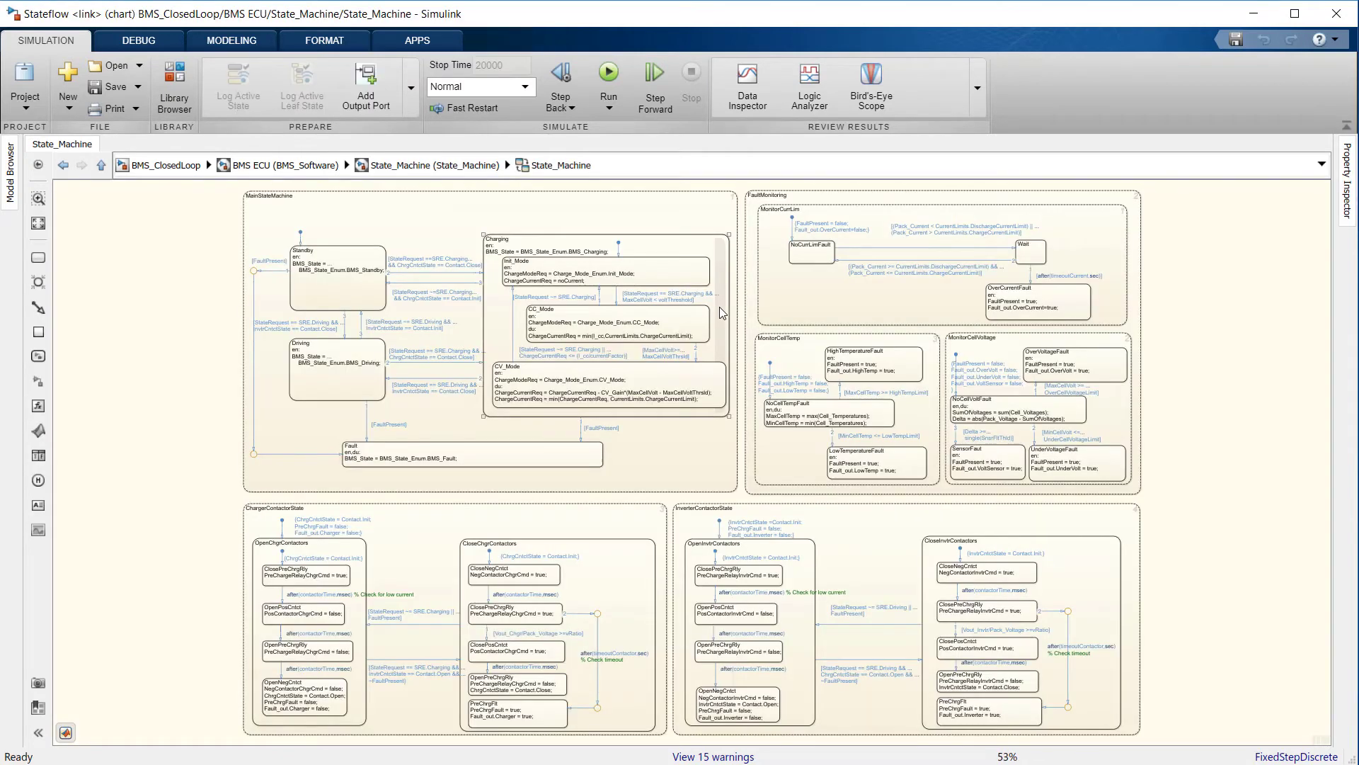
left_click(315, 190)
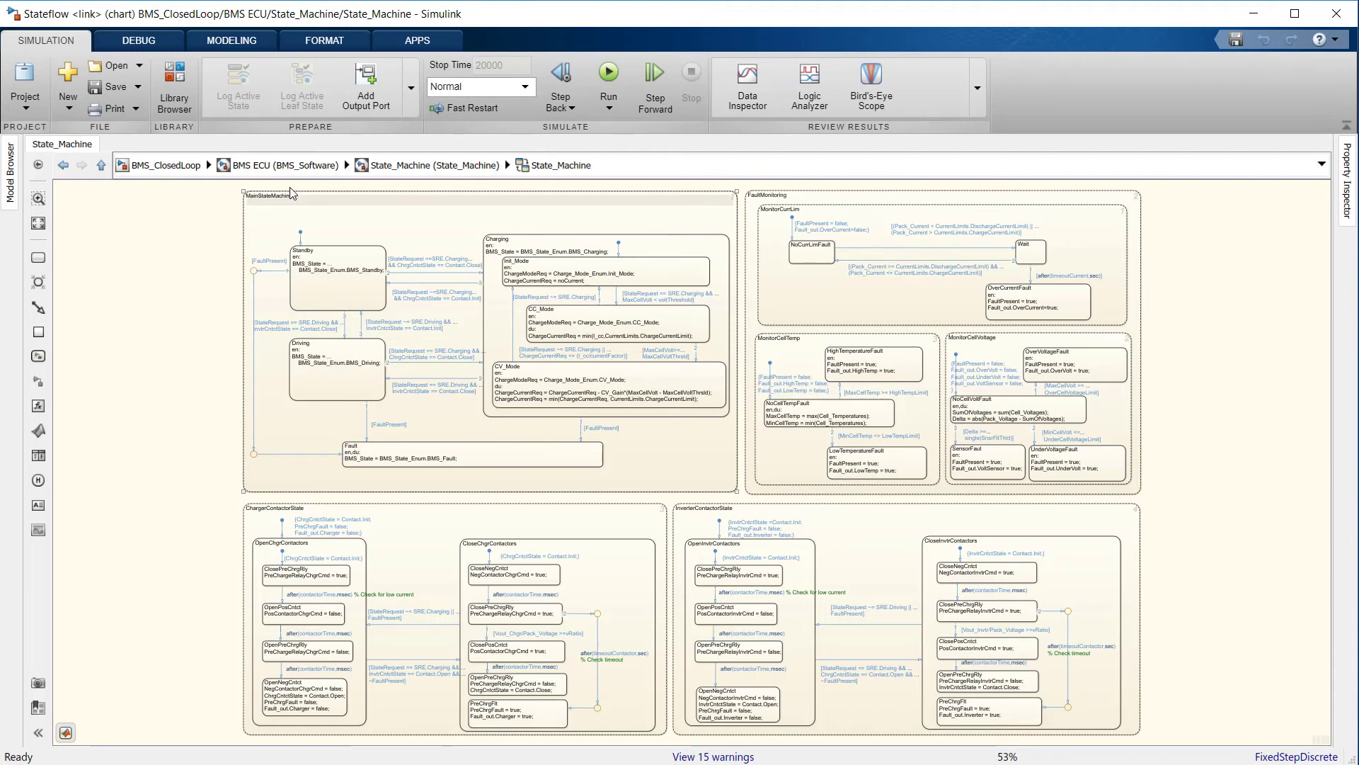
scroll(250, 190, "up", 1)
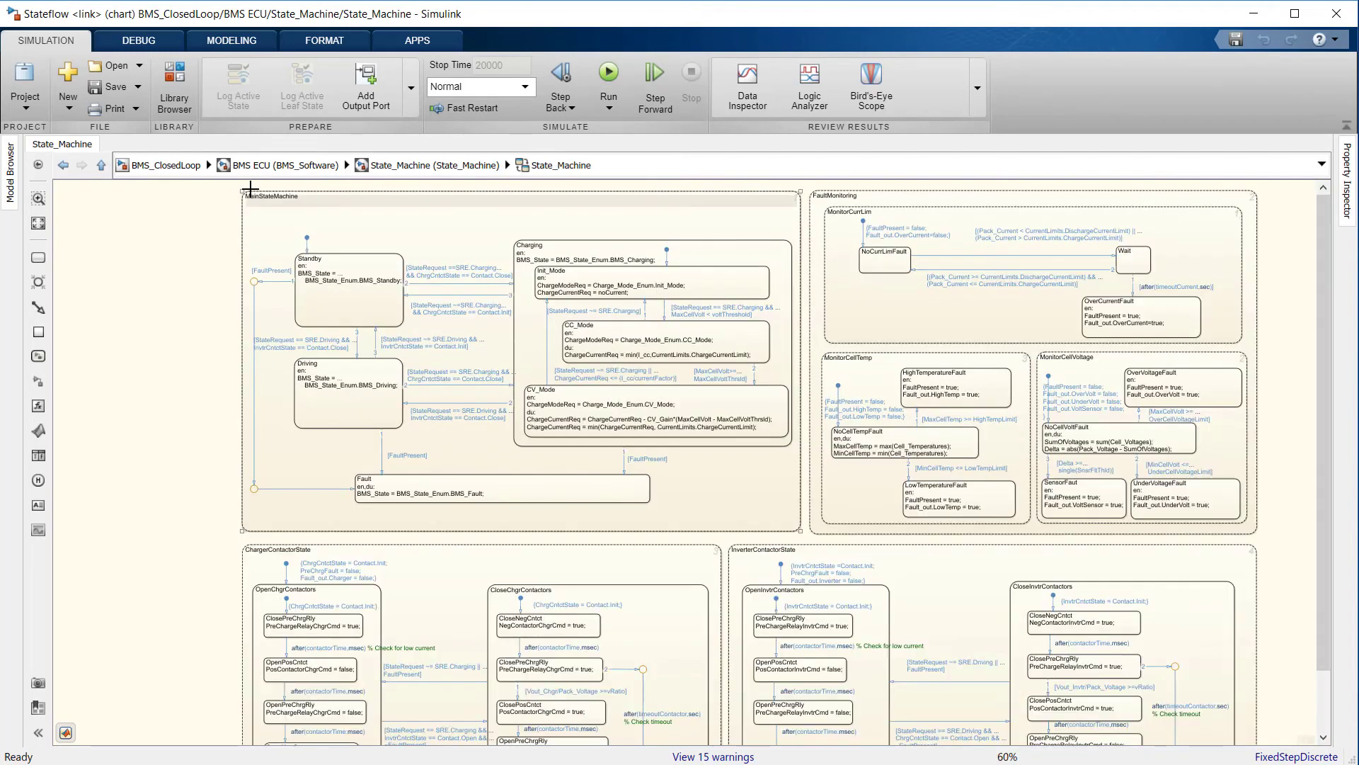
scroll(250, 189, "up", 2)
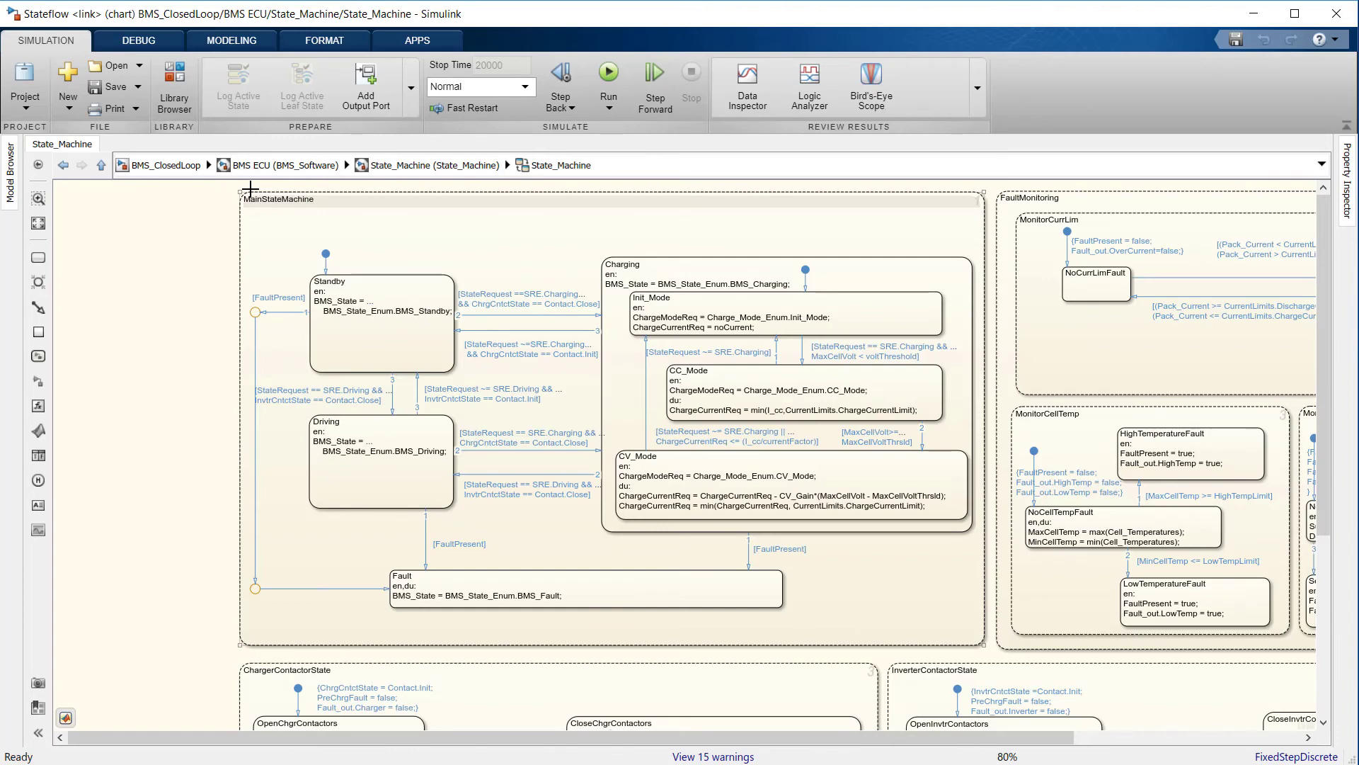
scroll(250, 189, "up", 1)
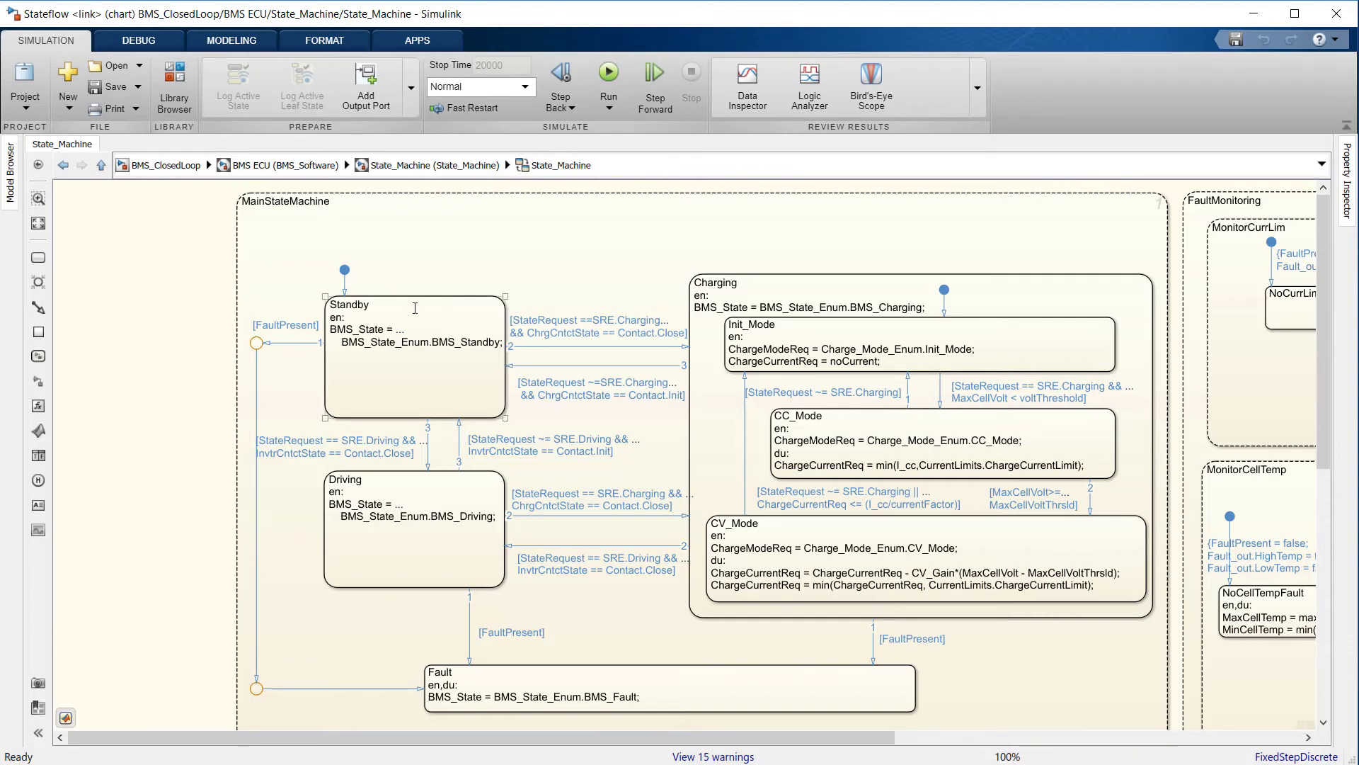
- Select the Standby, Driving, Charging, Fault, CC_Mode and CV_Mode states in turn
left_click(397, 363)
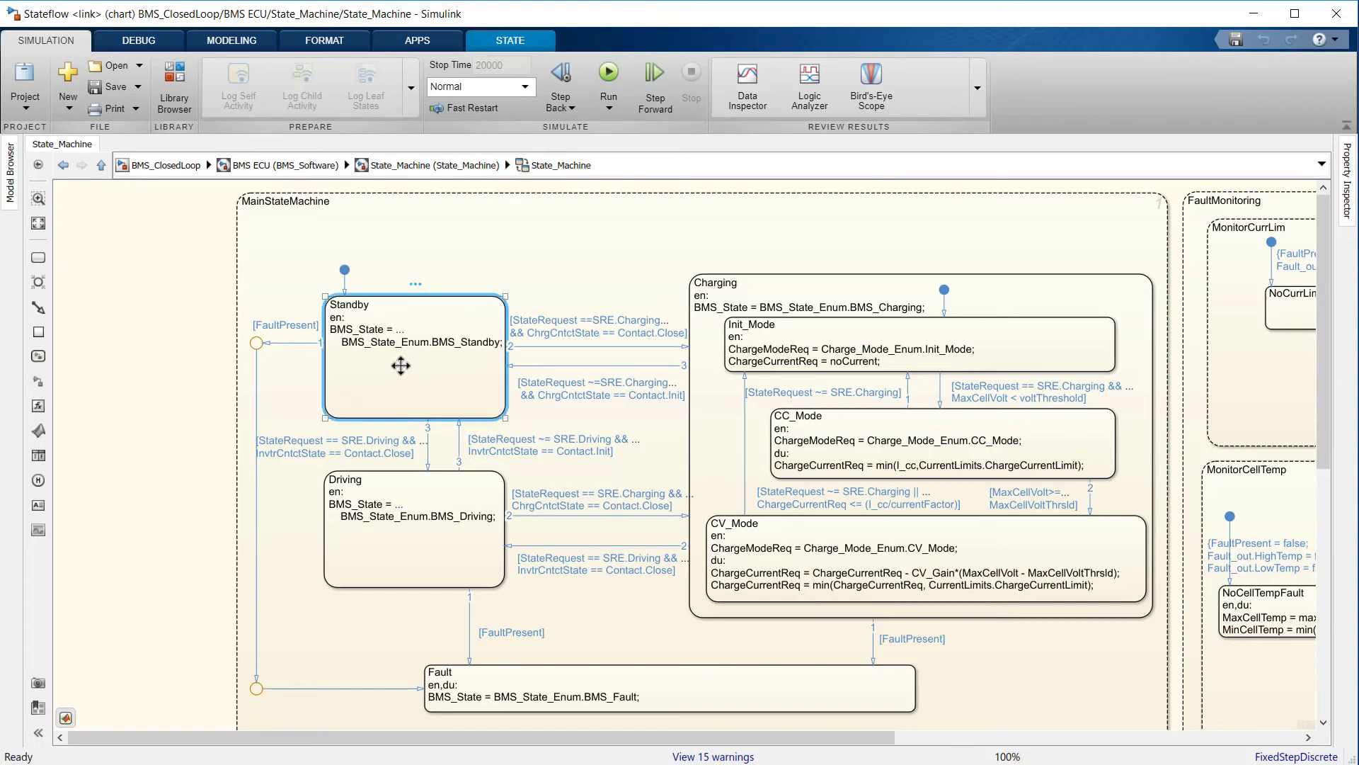
left_click(410, 543)
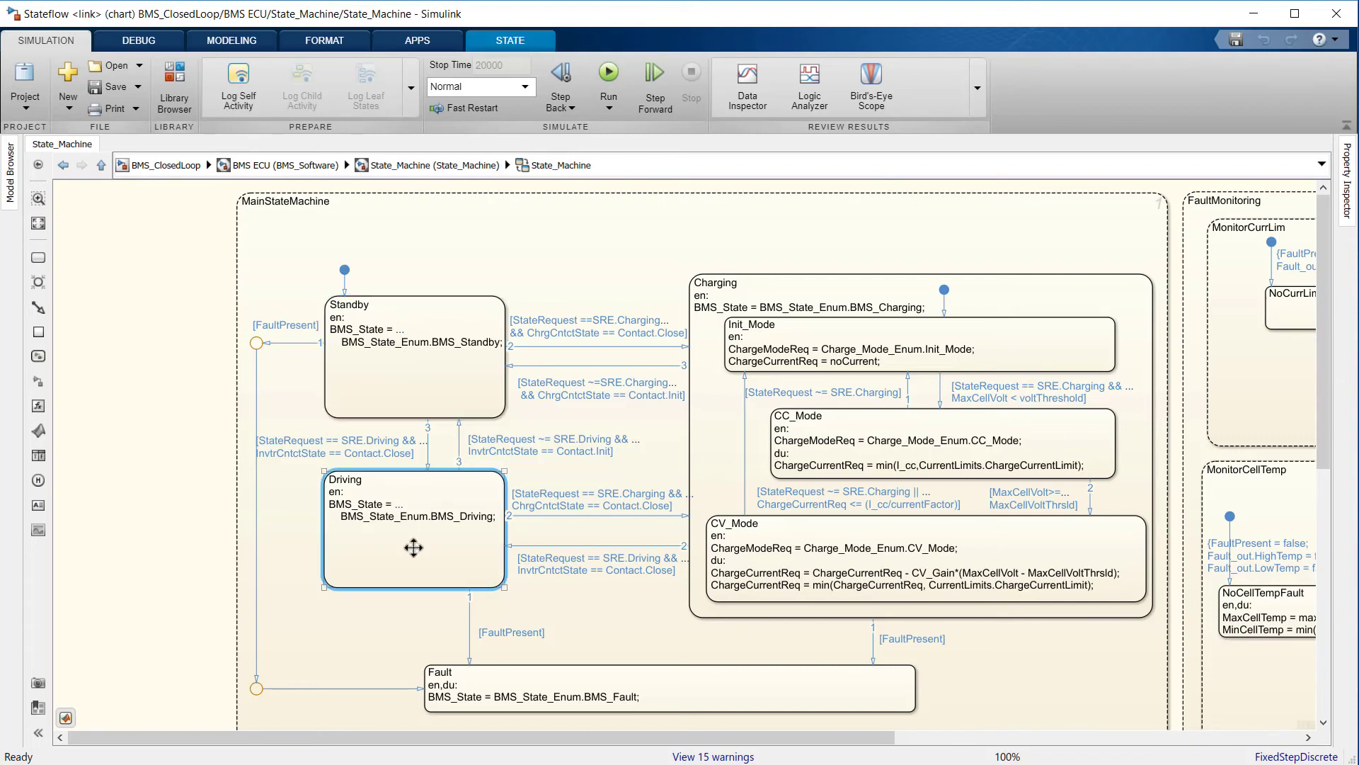
left_click(715, 416)
left_click(663, 689)
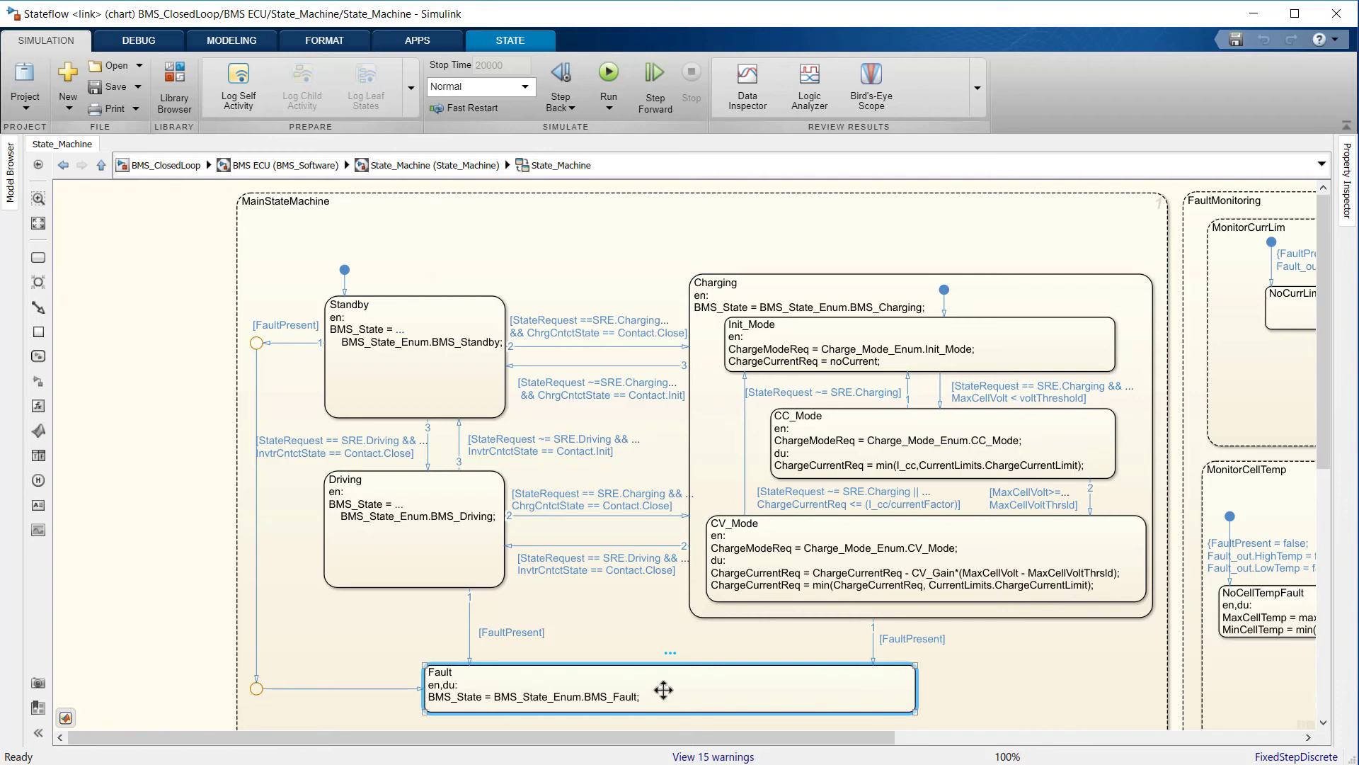
double_click(1056, 443)
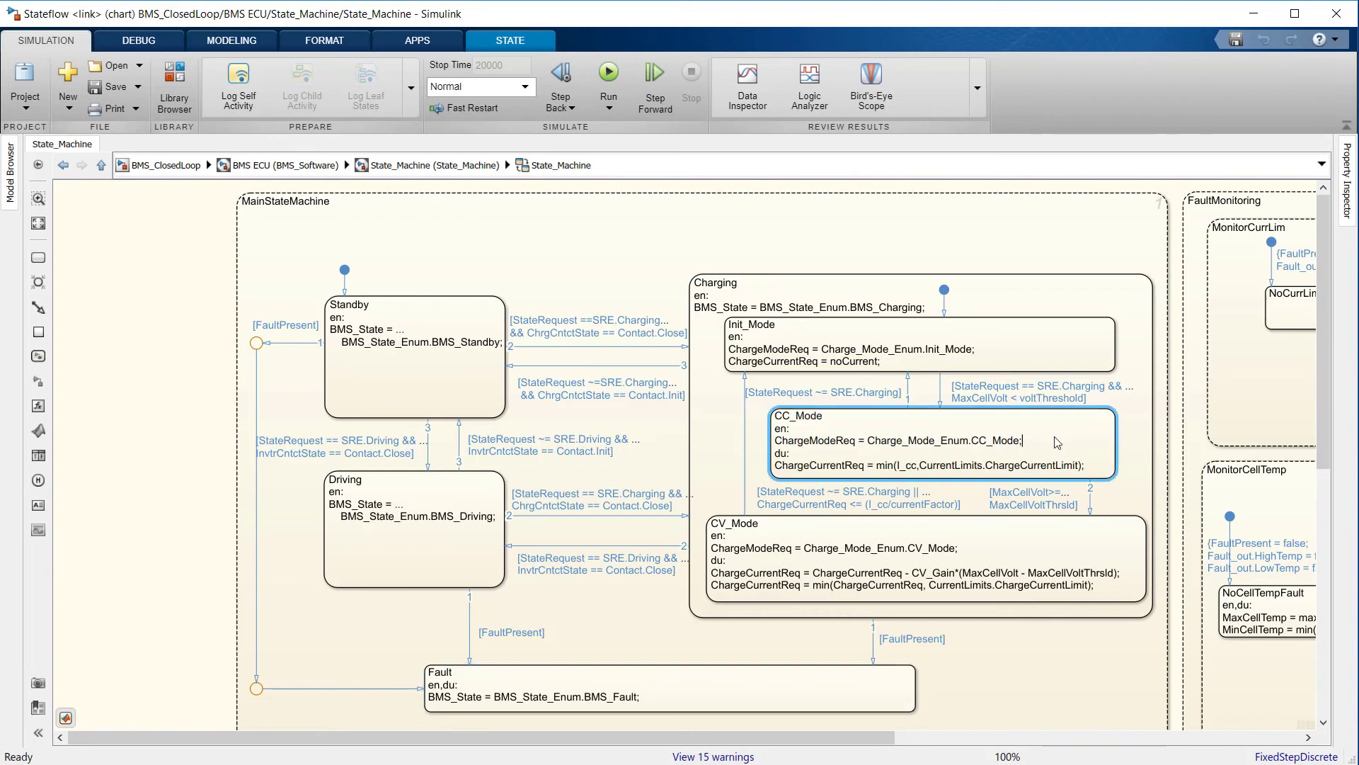
left_click(1032, 540)
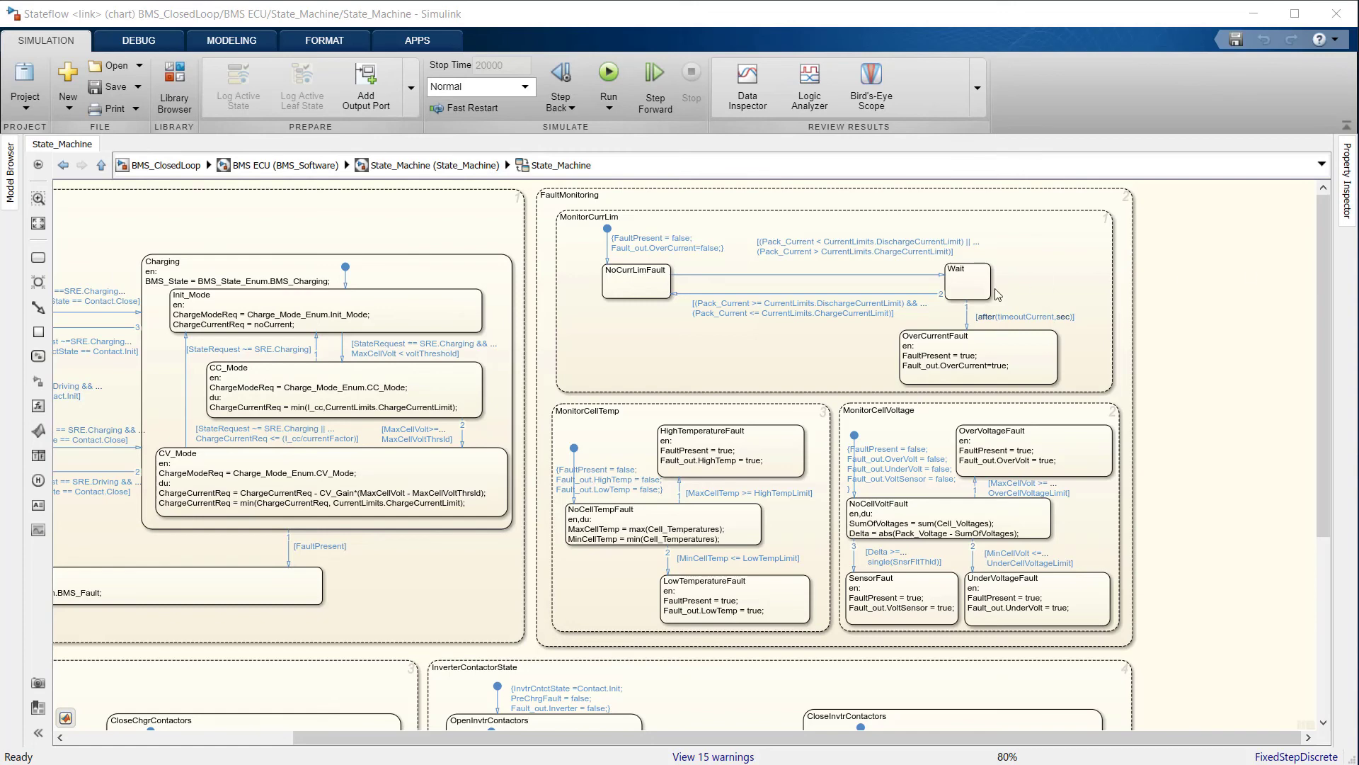
- Select MonitorCurrLim, MonitorCellVoltage and MonitorCellTemp, then clear the selection and fit the chart
left_click(825, 345)
left_click(913, 447)
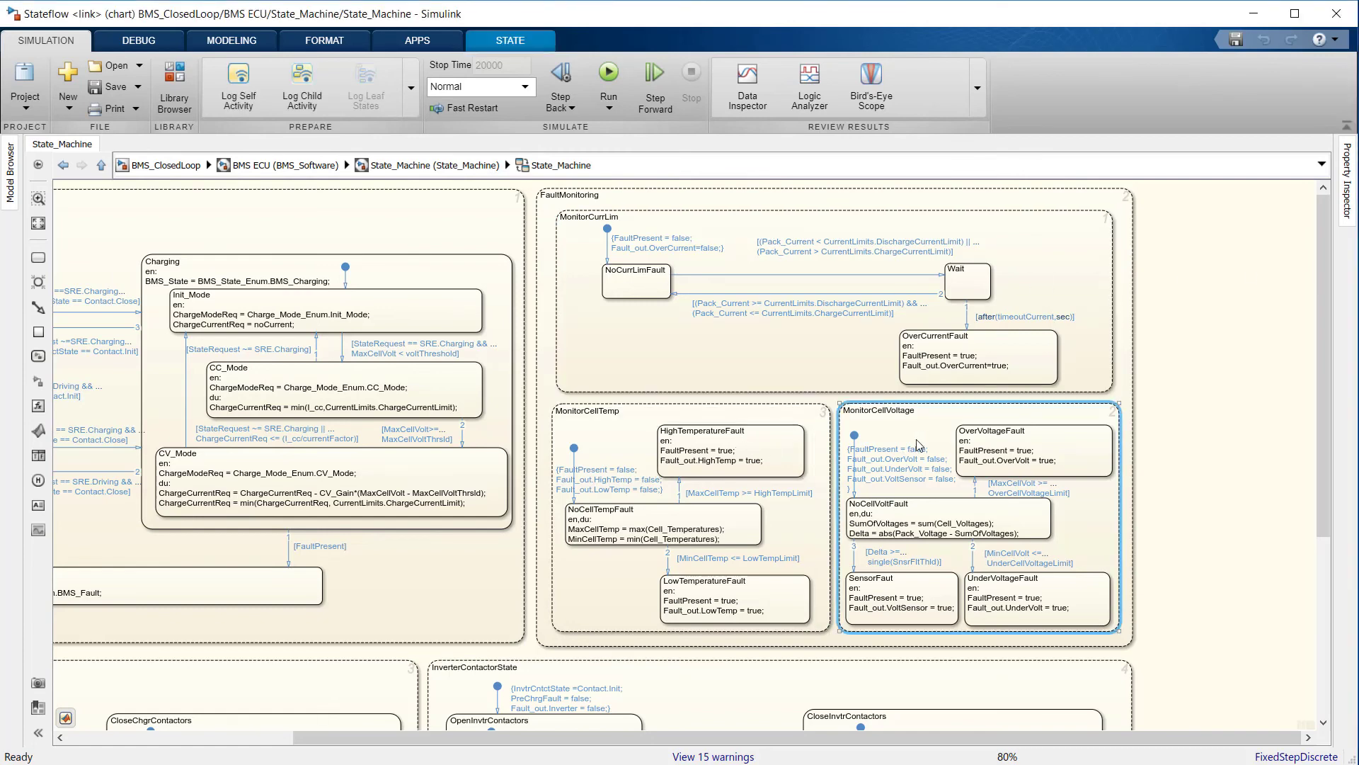
left_click(786, 526)
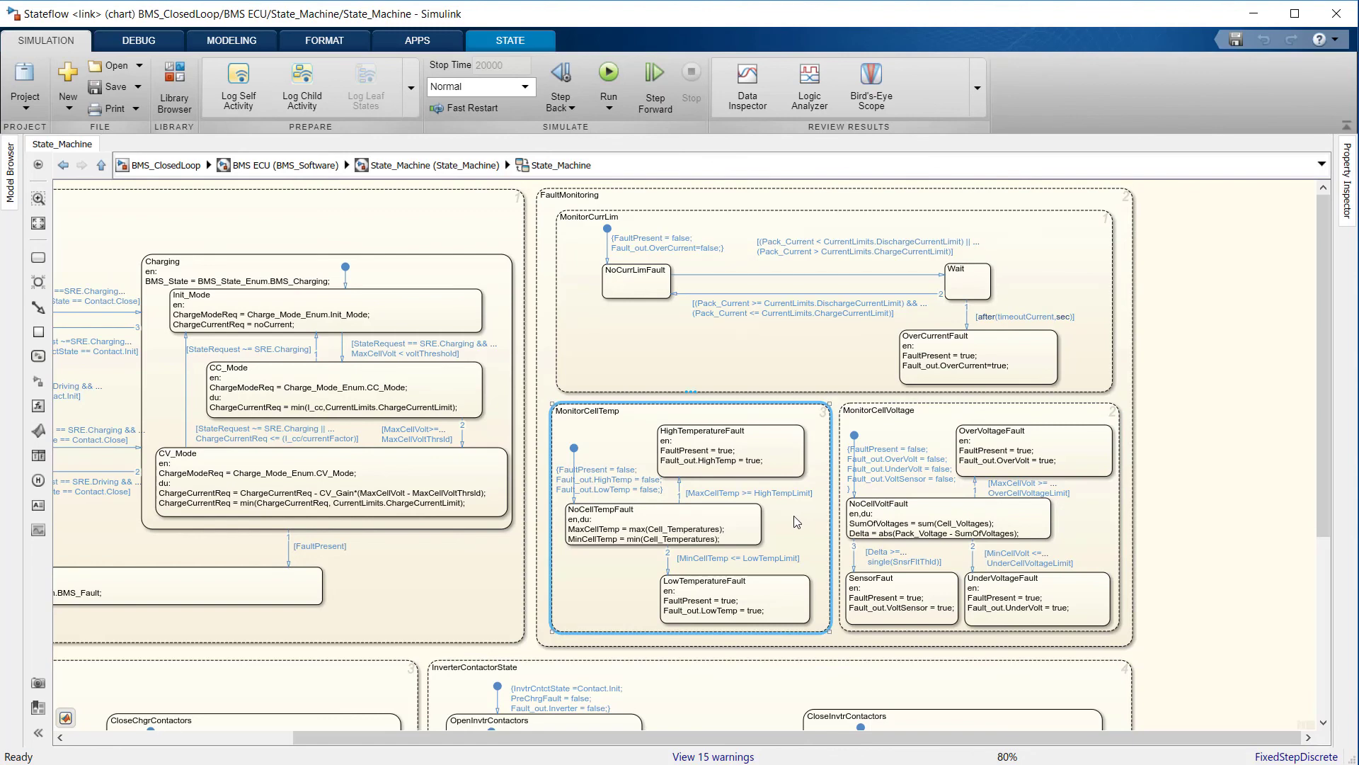
left_click(1269, 475)
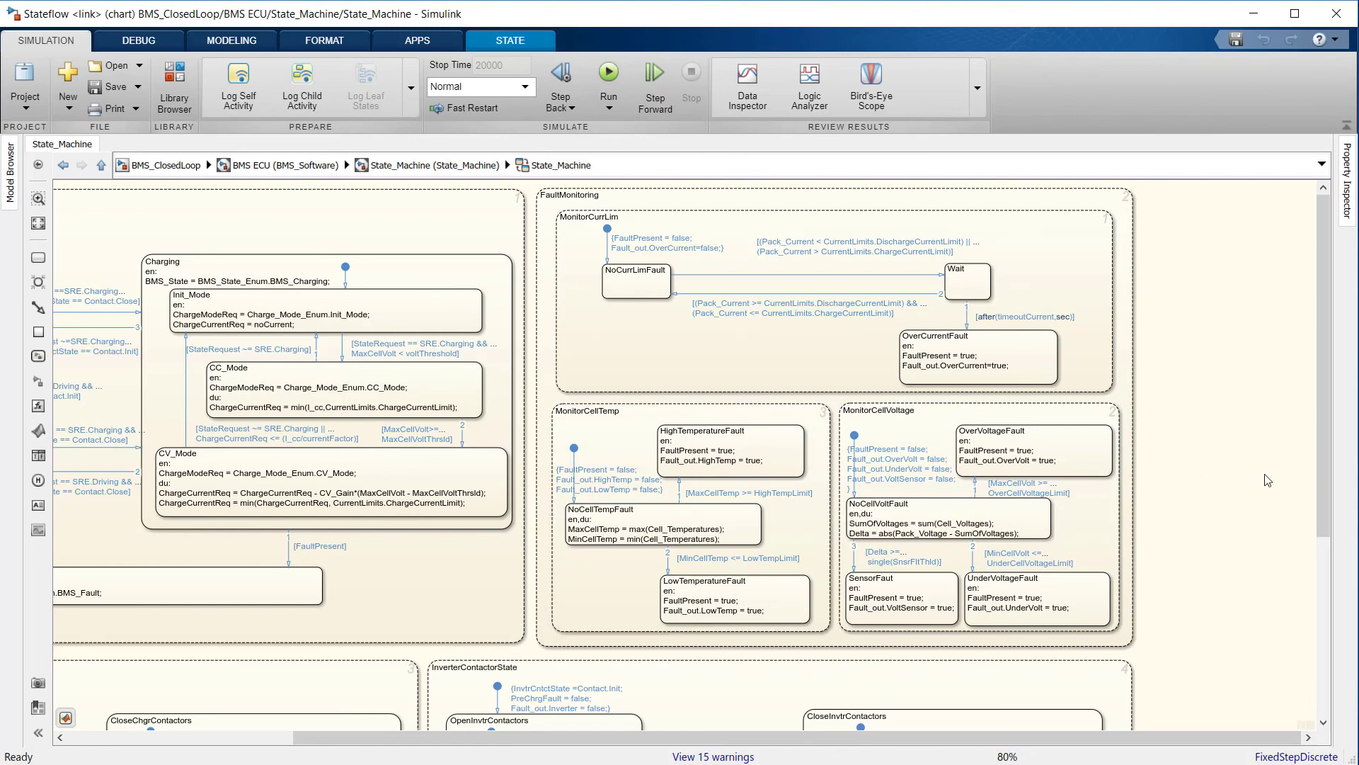
key("space")
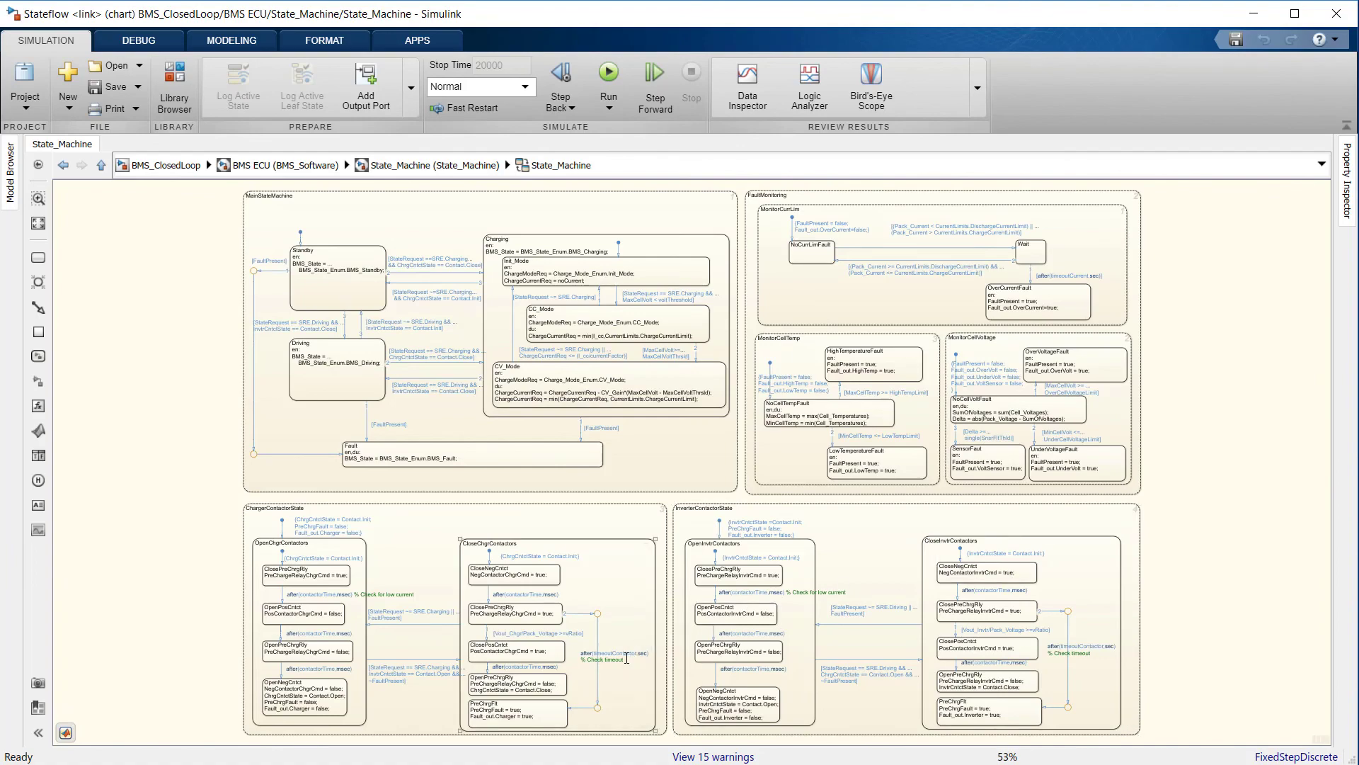
- Zoom to 80% on the ChargerContactorState and InverterContactorState sections
scroll(618, 701, "up", 4)
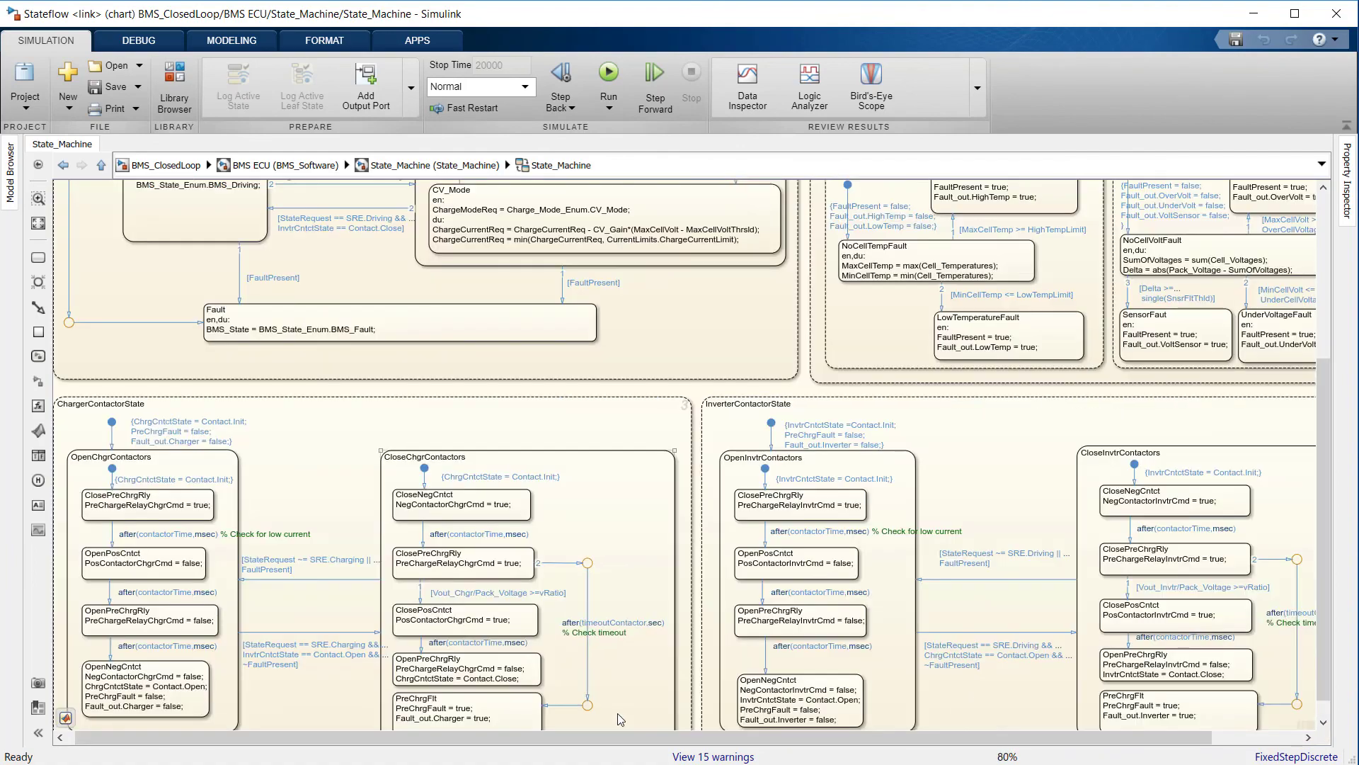